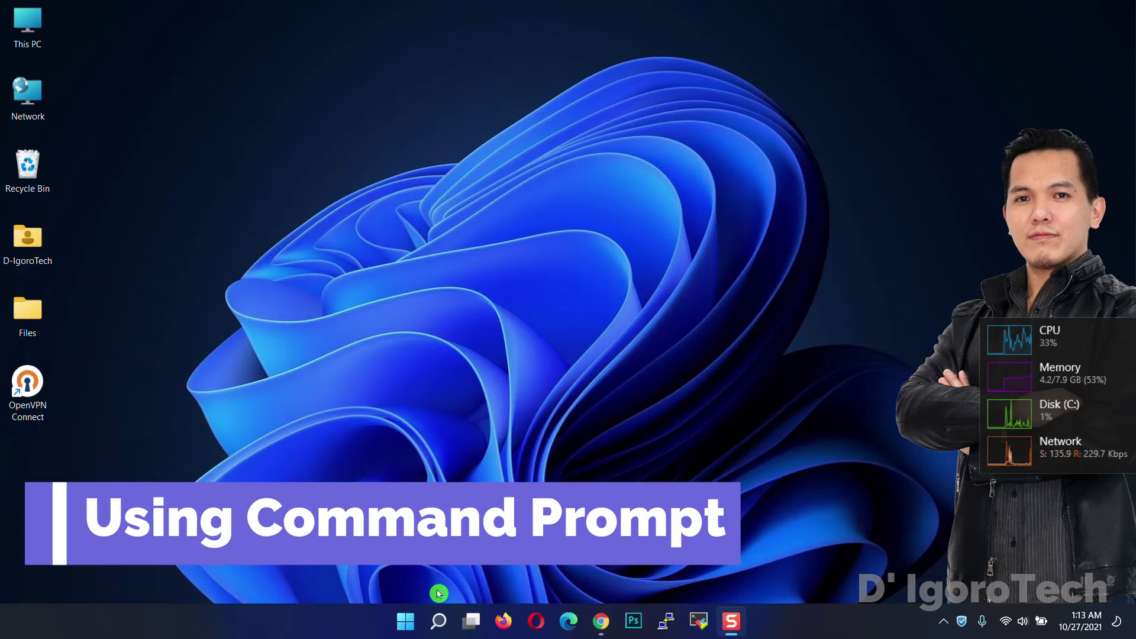
Open Command Prompt from Windows Search and begin typing 'shutdown -s -'.
mouse_move(438, 625)
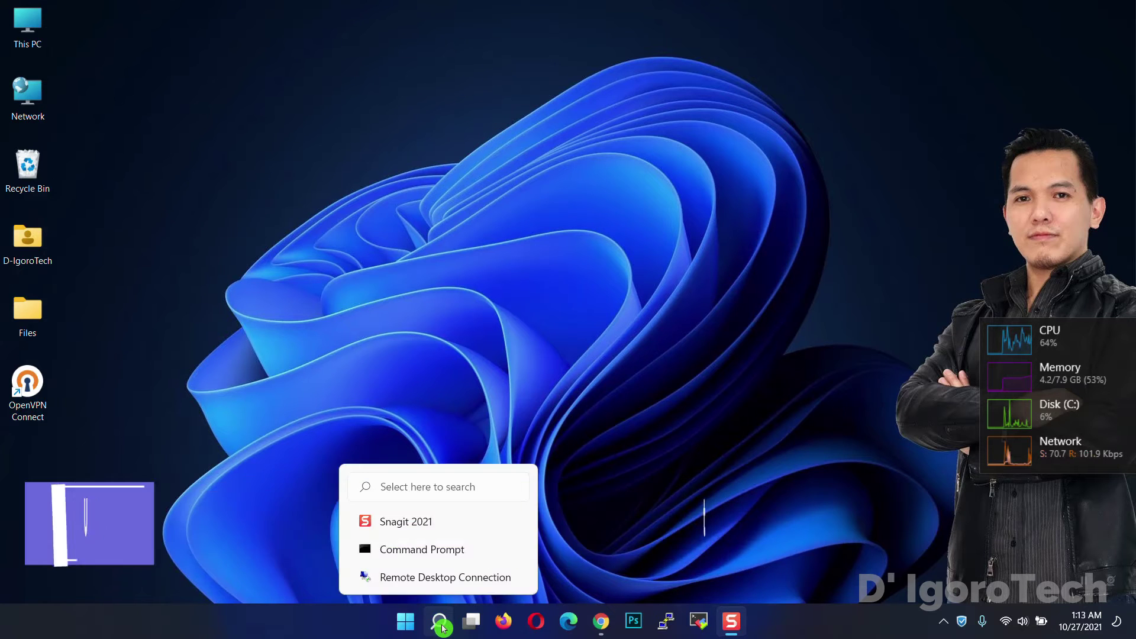
left_click(449, 478)
type("command")
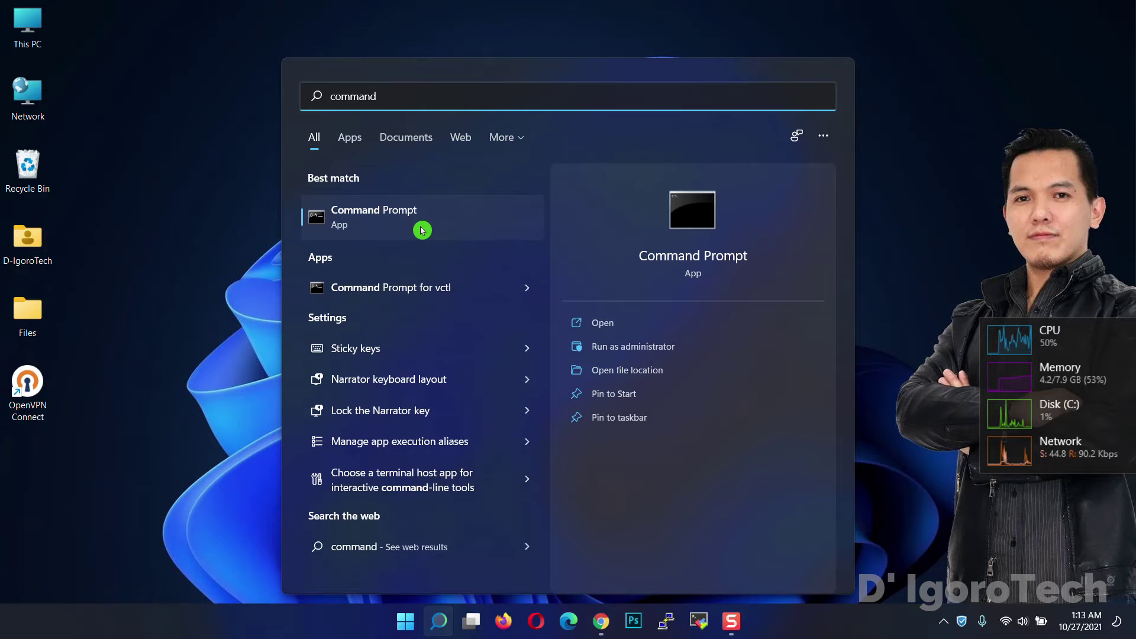
left_click(345, 232)
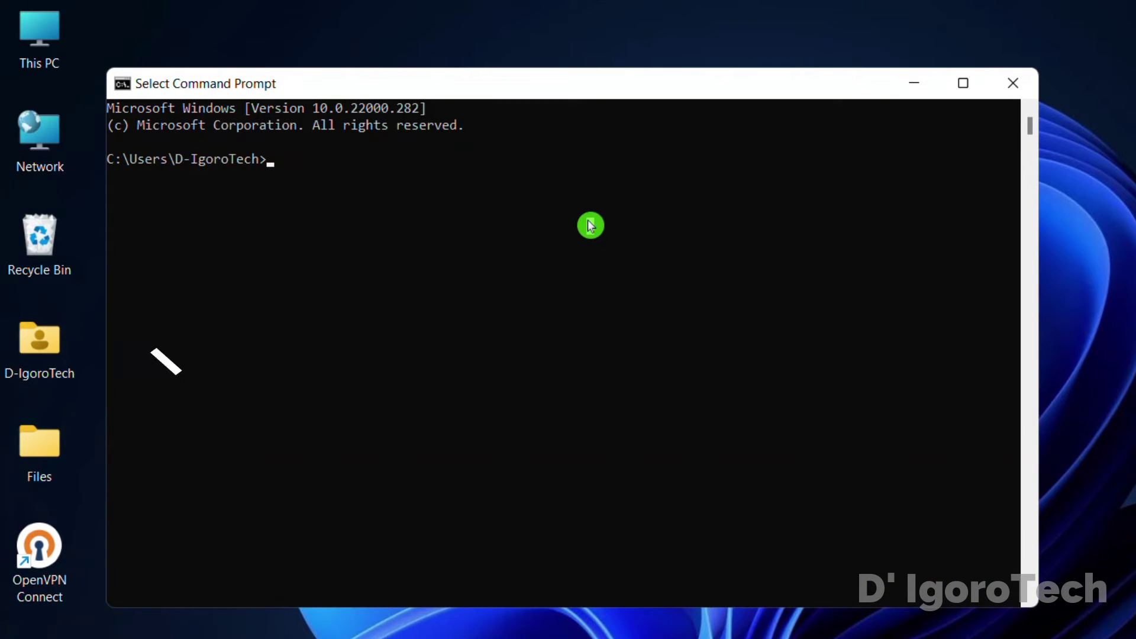
type("shutdown -")
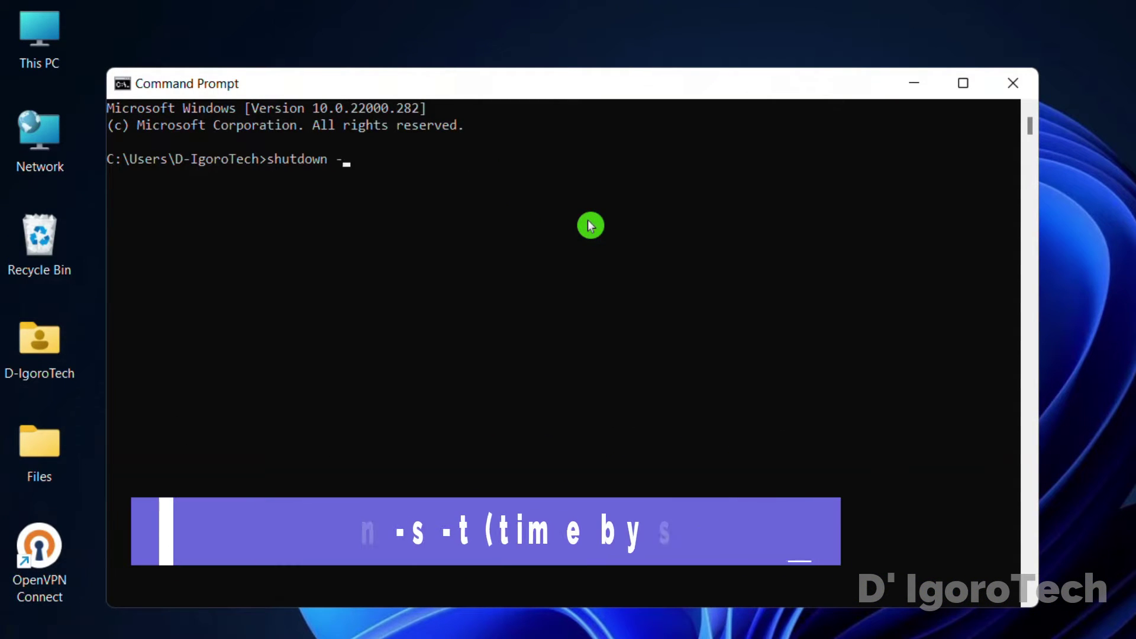
type("s -")
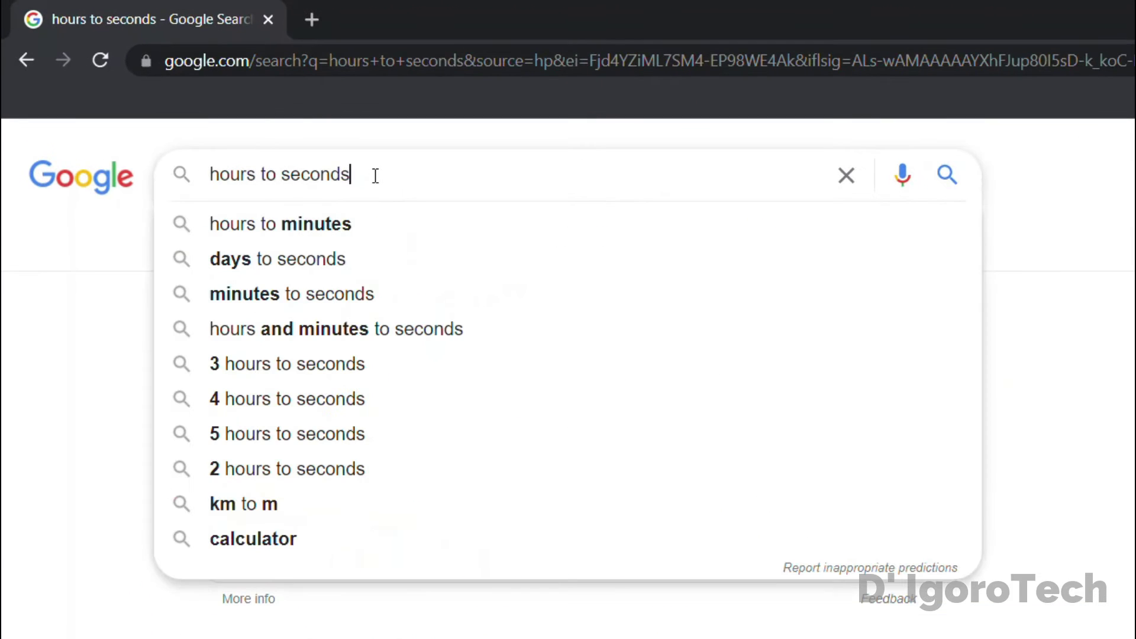
Bring up Google's hours-to-seconds converter and read 1 hour as 3600 seconds.
left_click_drag(351, 174, 214, 158)
left_click(77, 307)
double_click(353, 438)
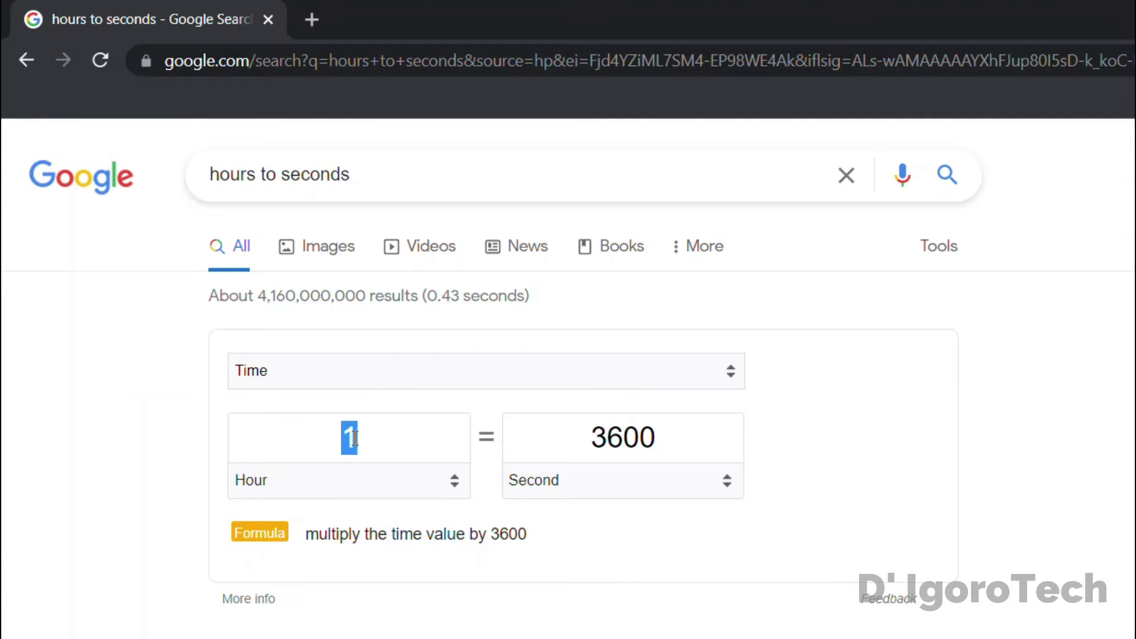
left_click(386, 434)
left_click_drag(602, 441, 665, 438)
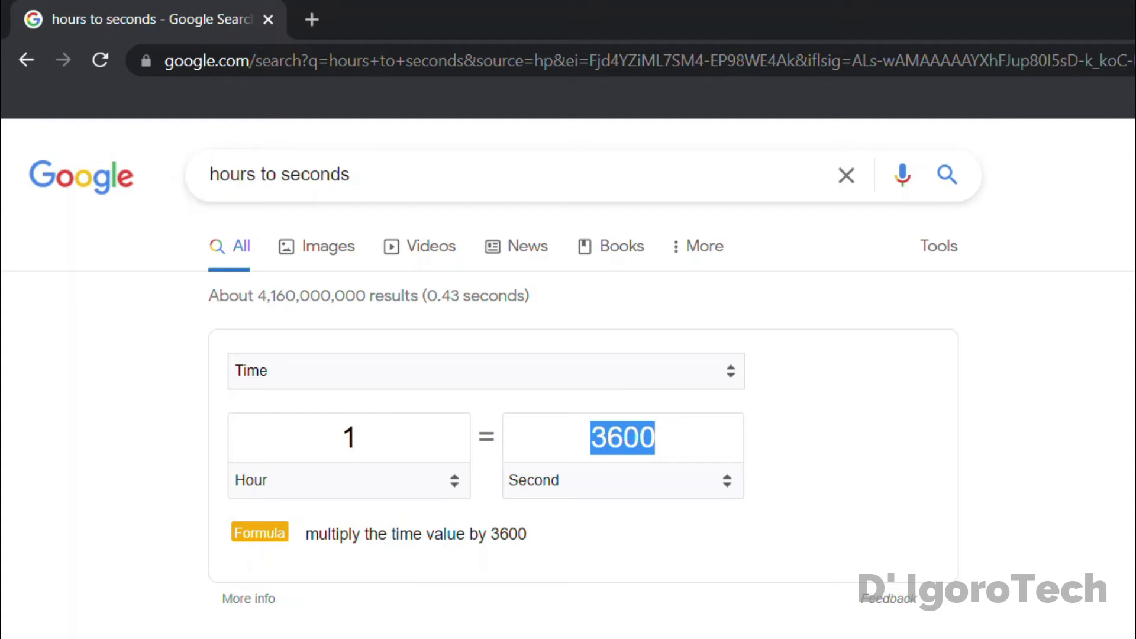
left_click(596, 499)
Enter 2 and then 3 hours, reading 7200 and 10800 seconds.
left_click_drag(357, 436, 340, 438)
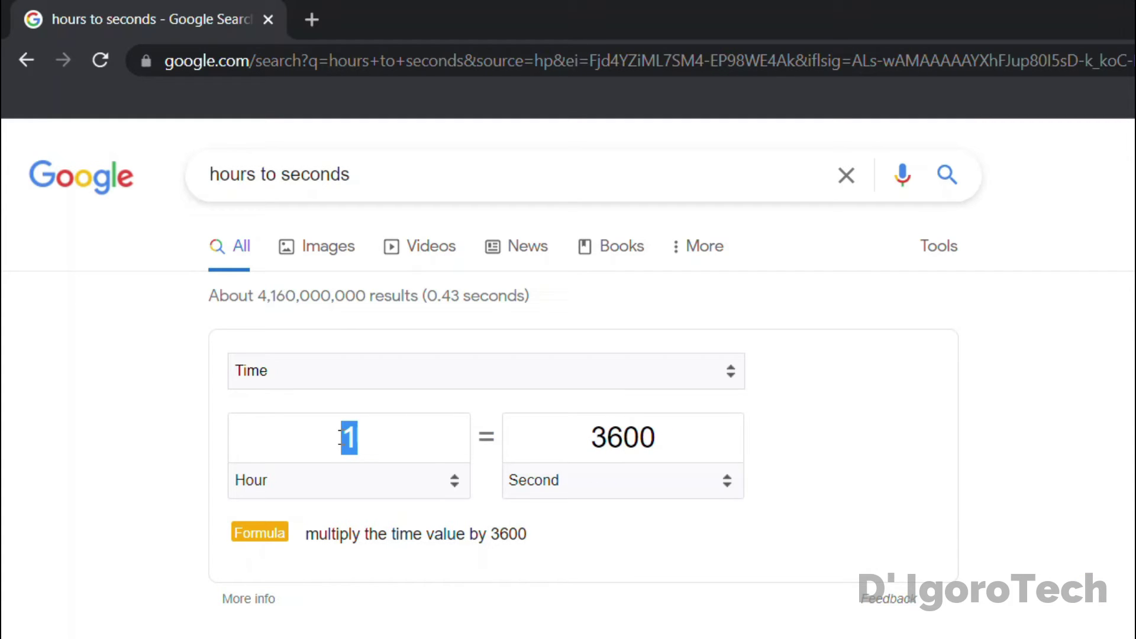
type("2")
left_click_drag(589, 438, 666, 438)
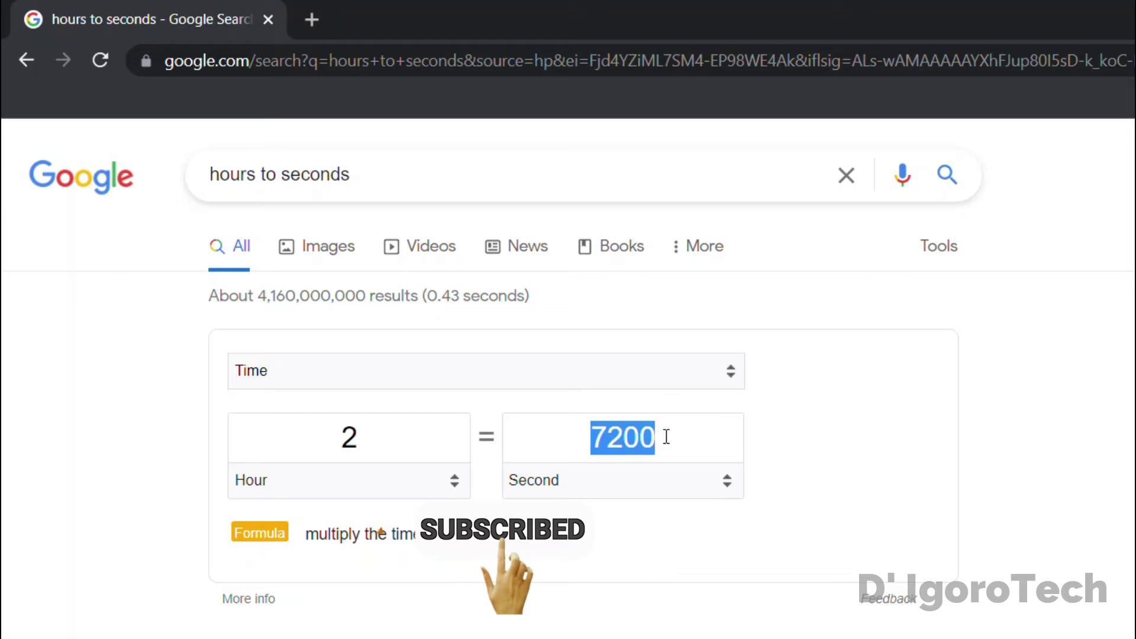
double_click(395, 439)
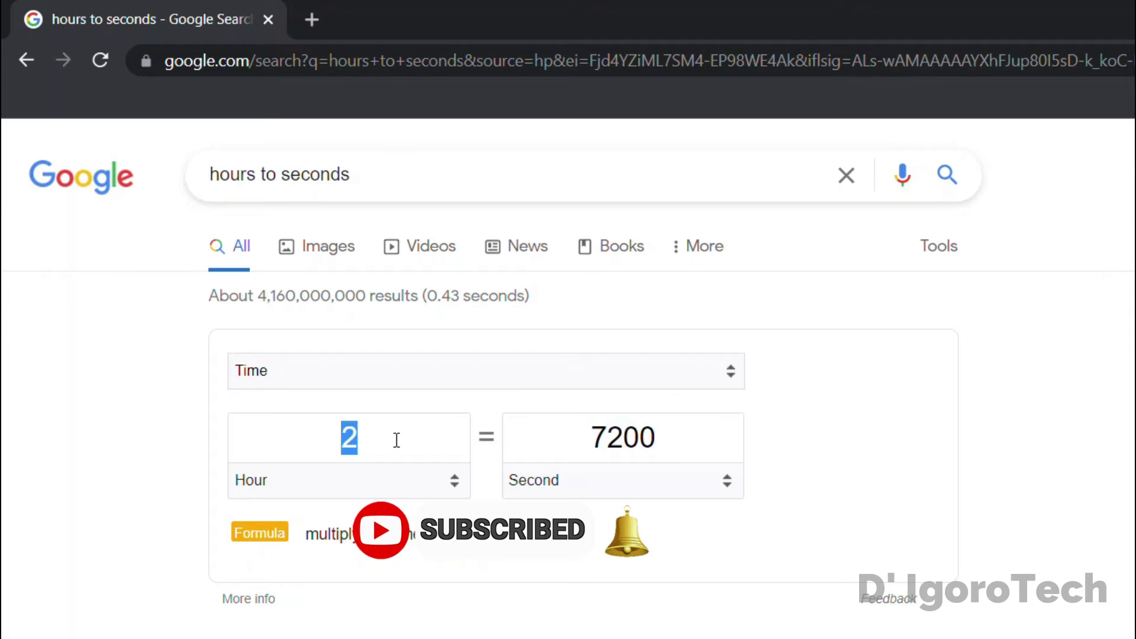
type("3")
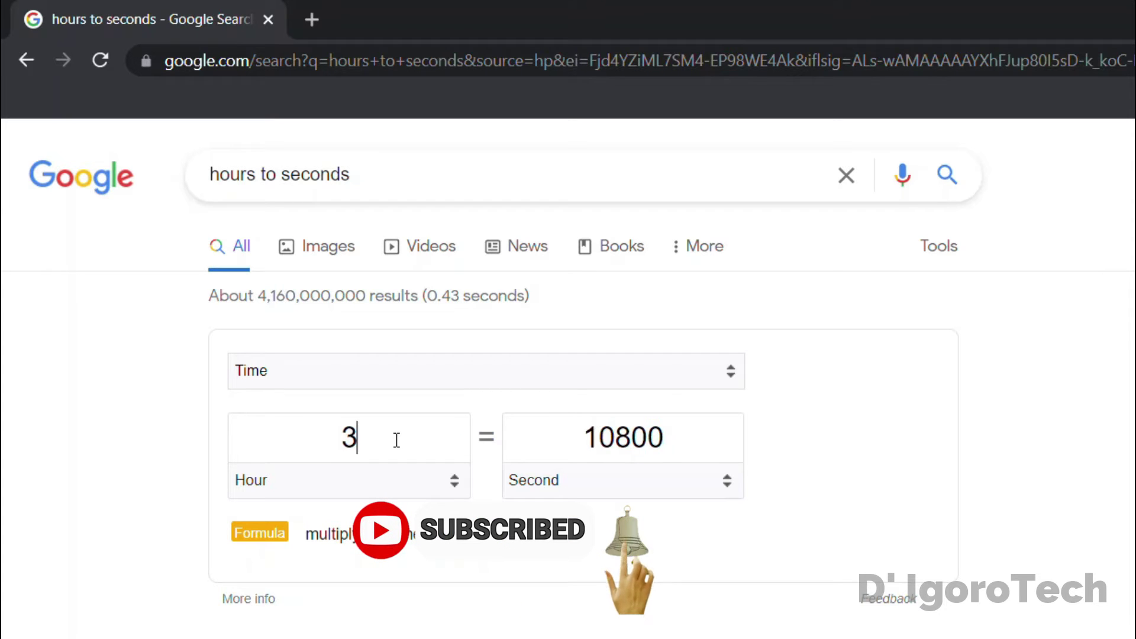
left_click_drag(586, 439, 661, 442)
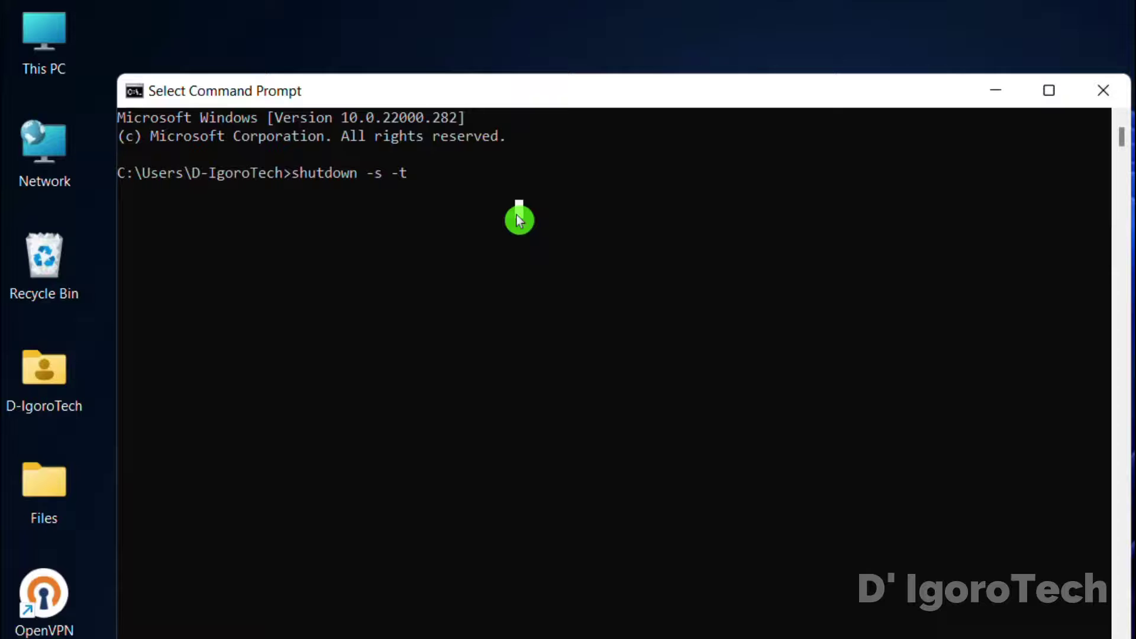
Run 'shutdown -s -t 10800', then see 'shutdown -s -t 7200' rejected with error 1190.
type("10800")
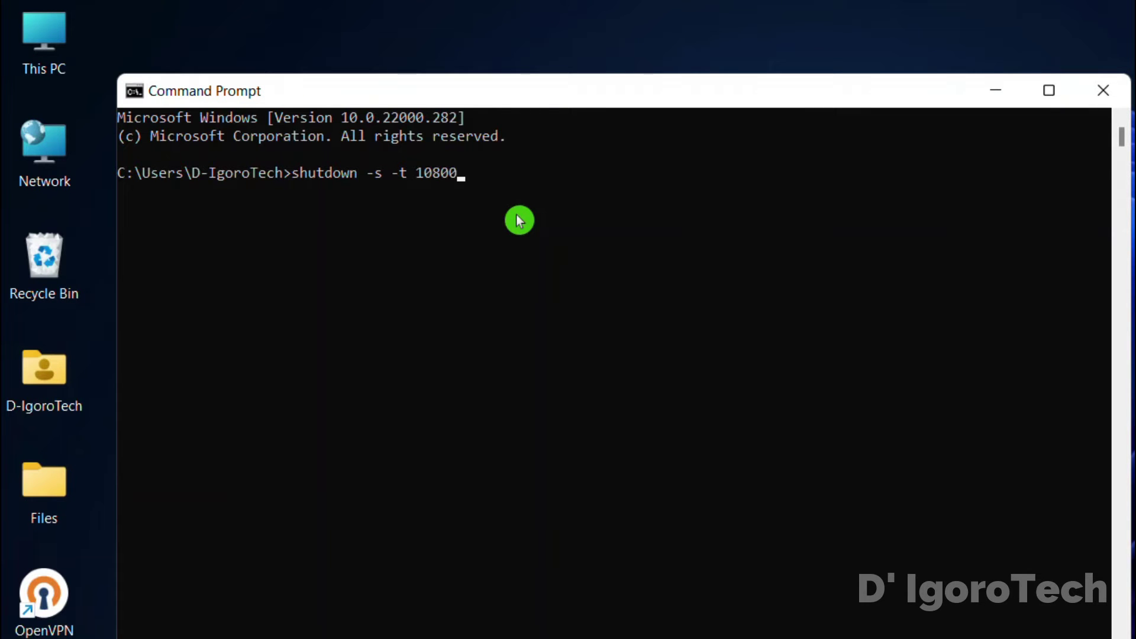
key("Return")
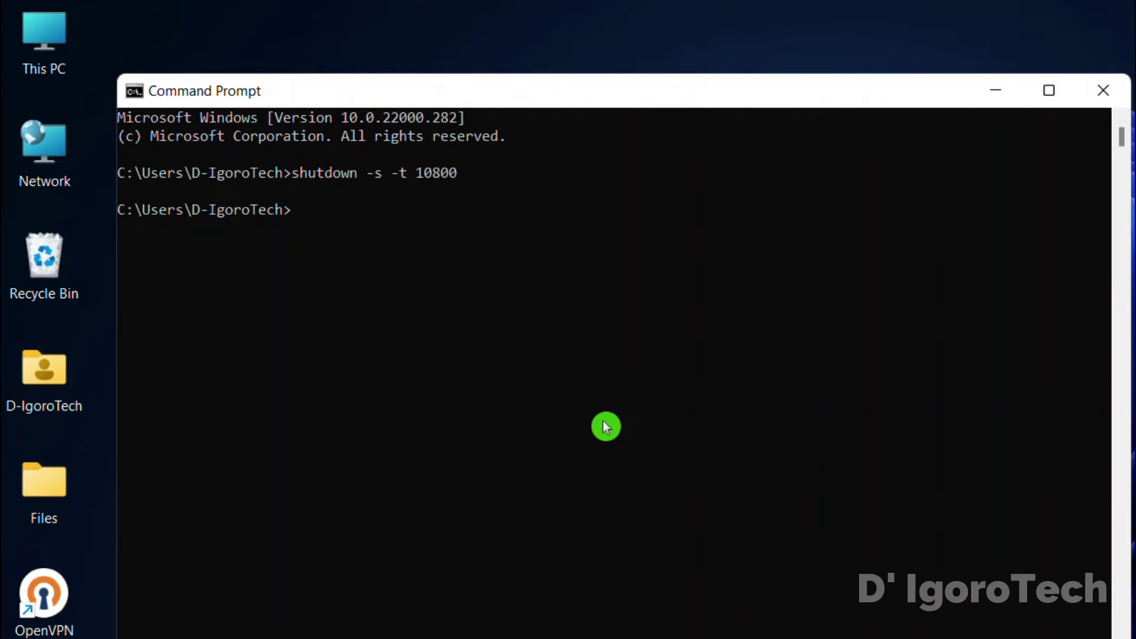
type("shutdown -s -t 7200")
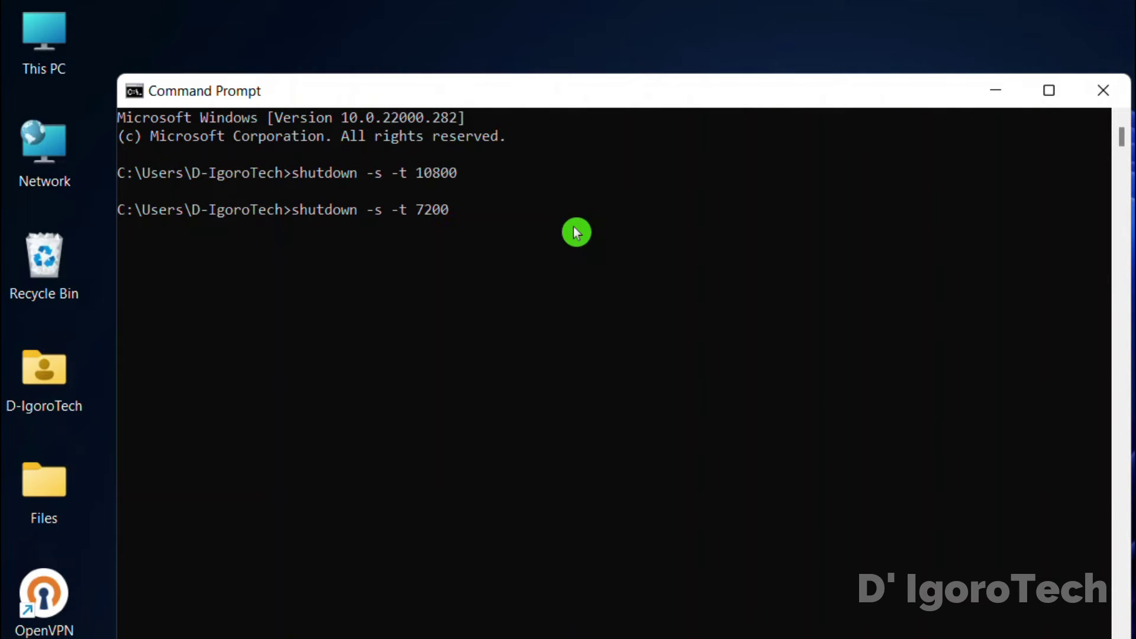
key("Return")
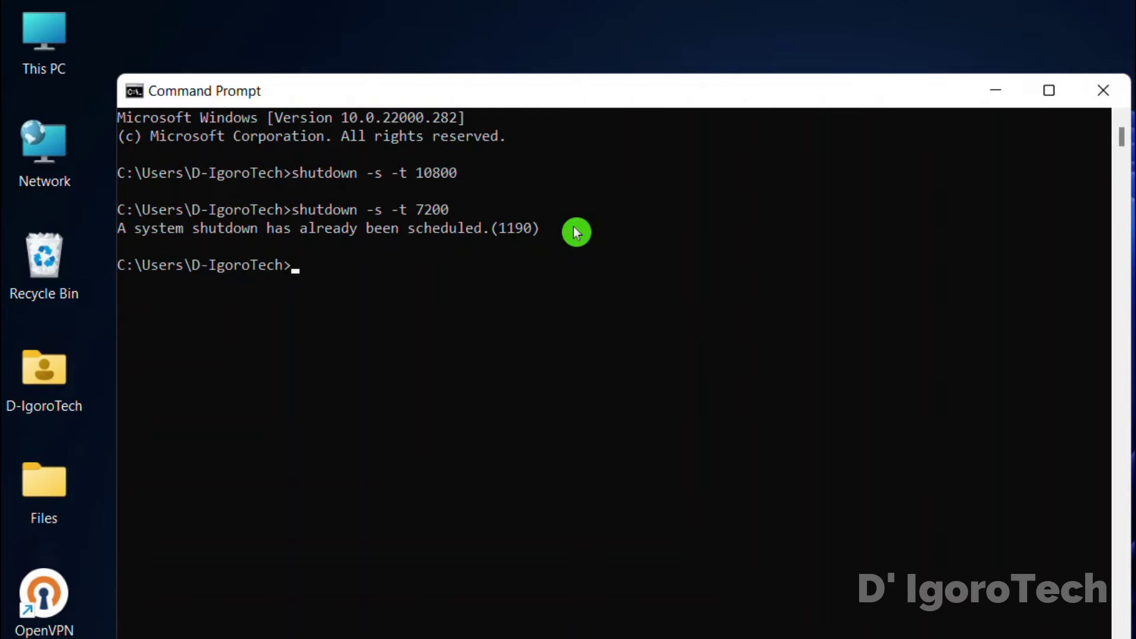
left_click_drag(131, 231, 512, 243)
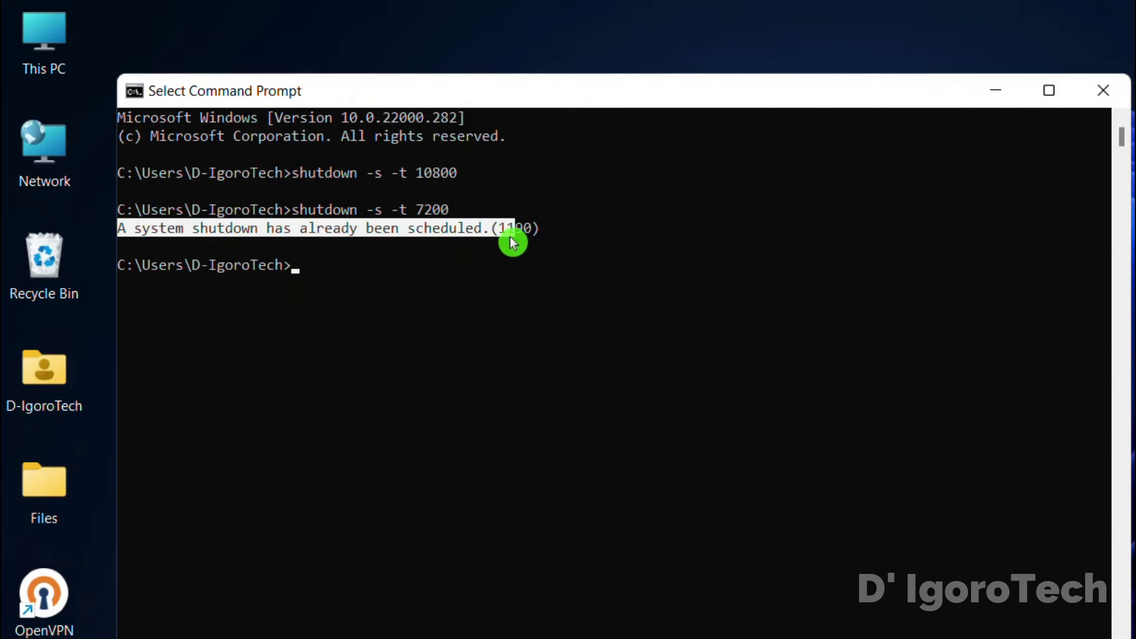
left_click(533, 261)
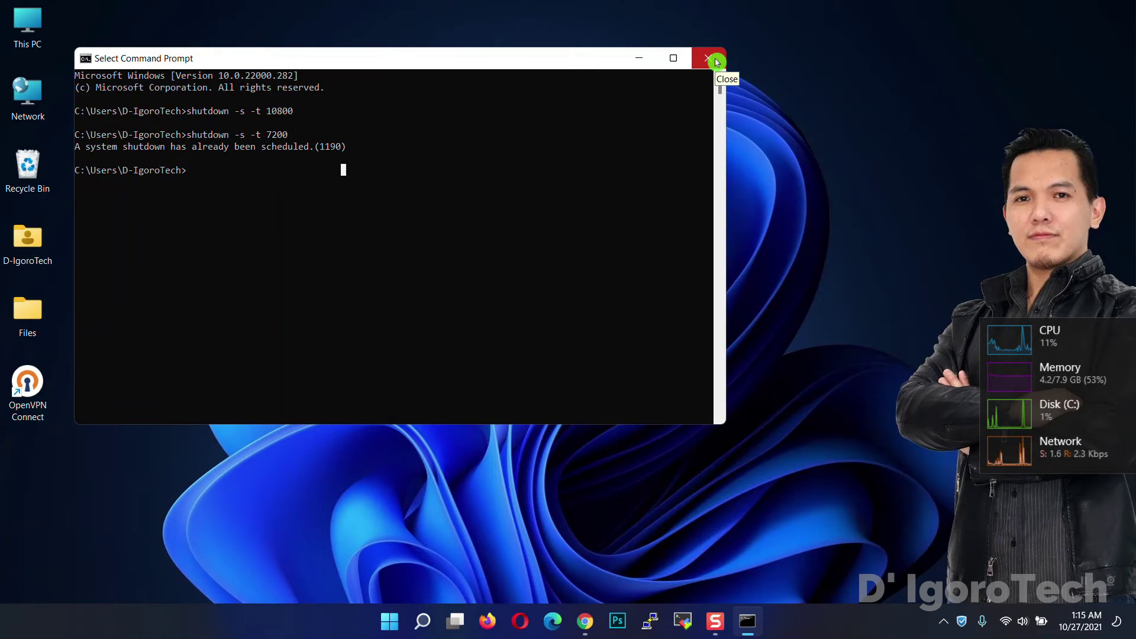
Close Command Prompt and launch Task Scheduler by searching 'task s'.
left_click(716, 61)
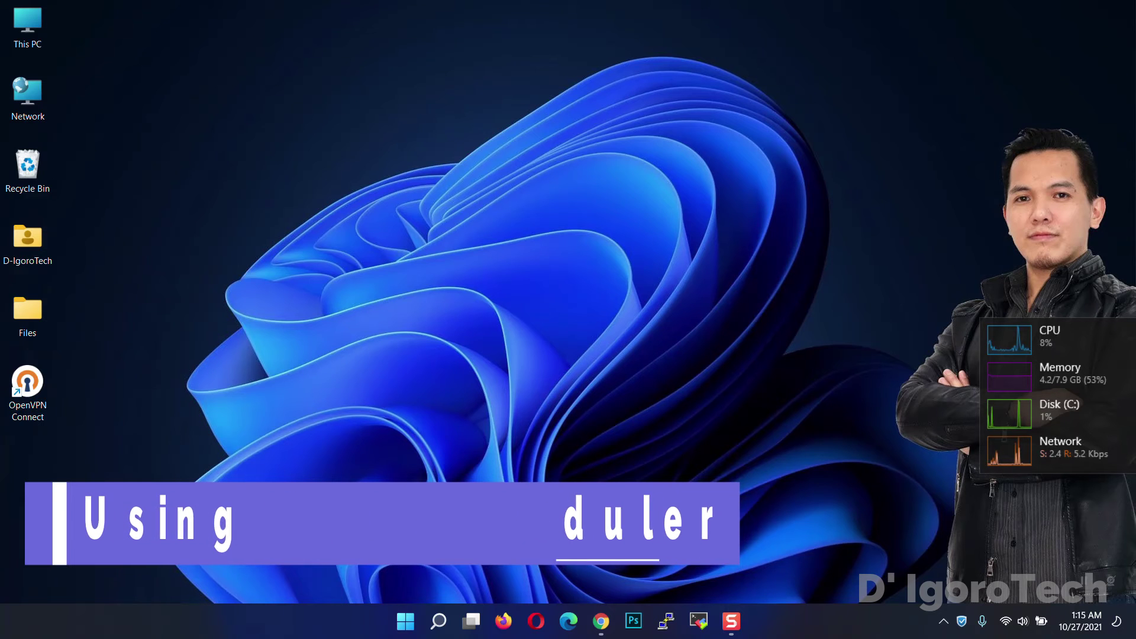
left_click(438, 620)
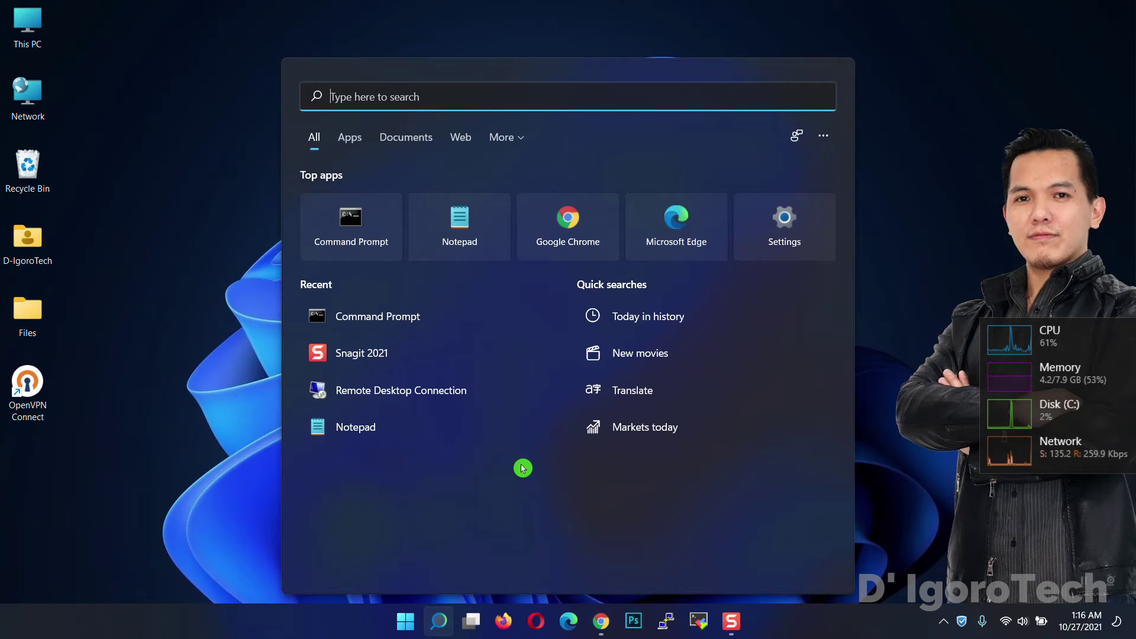
type("task s")
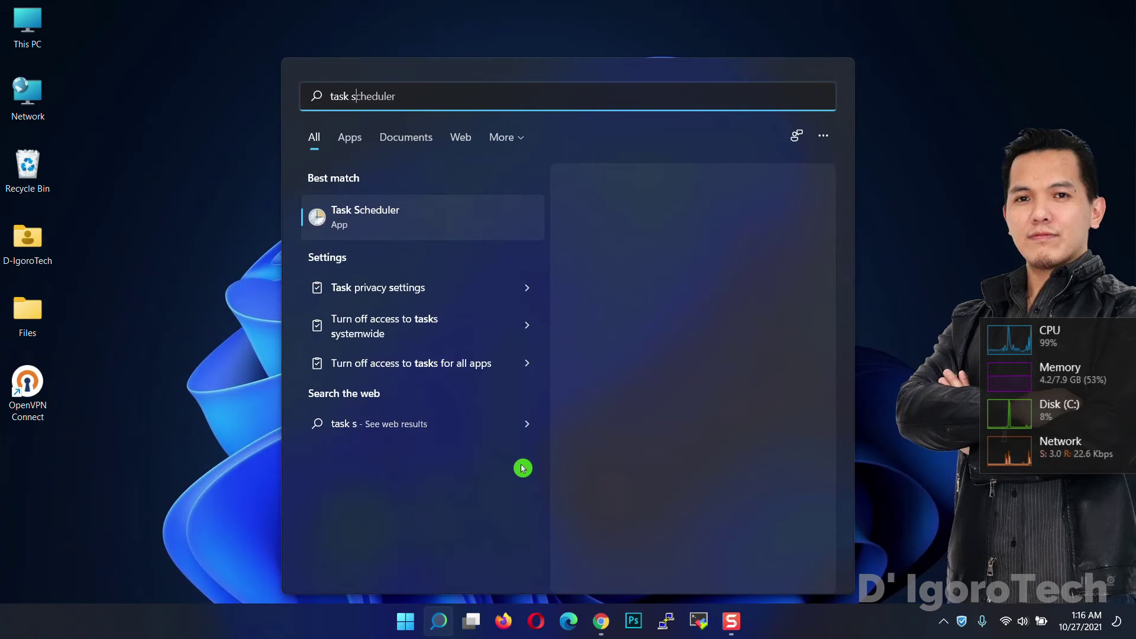
left_click(401, 224)
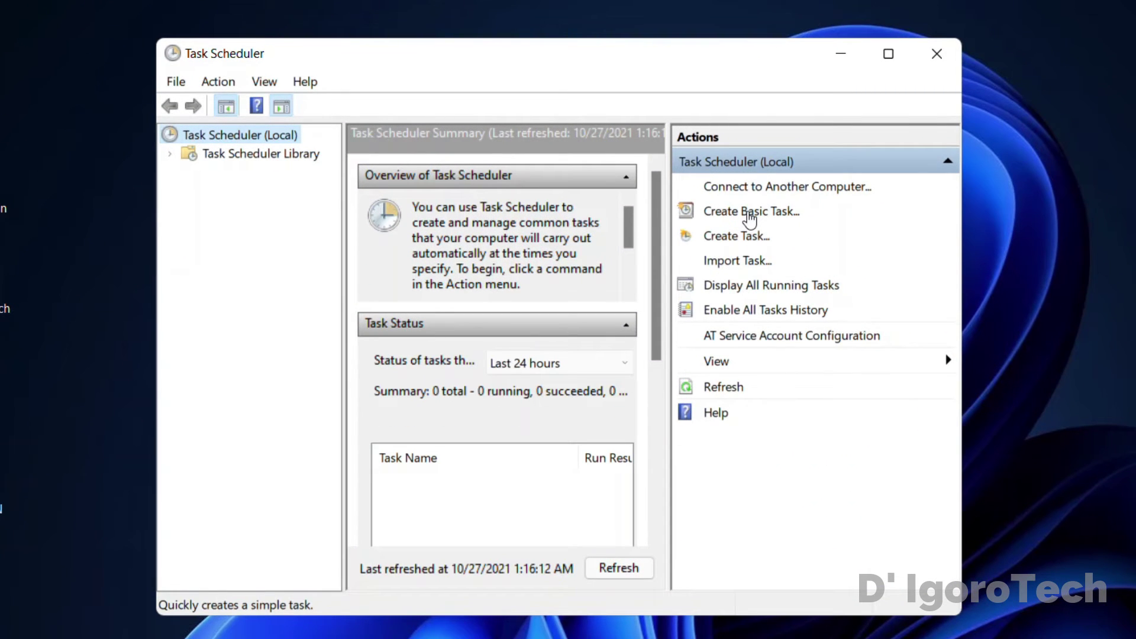
Create a basic task named 'Auto Shutdown @ 10' and advance to the trigger page.
left_click(750, 218)
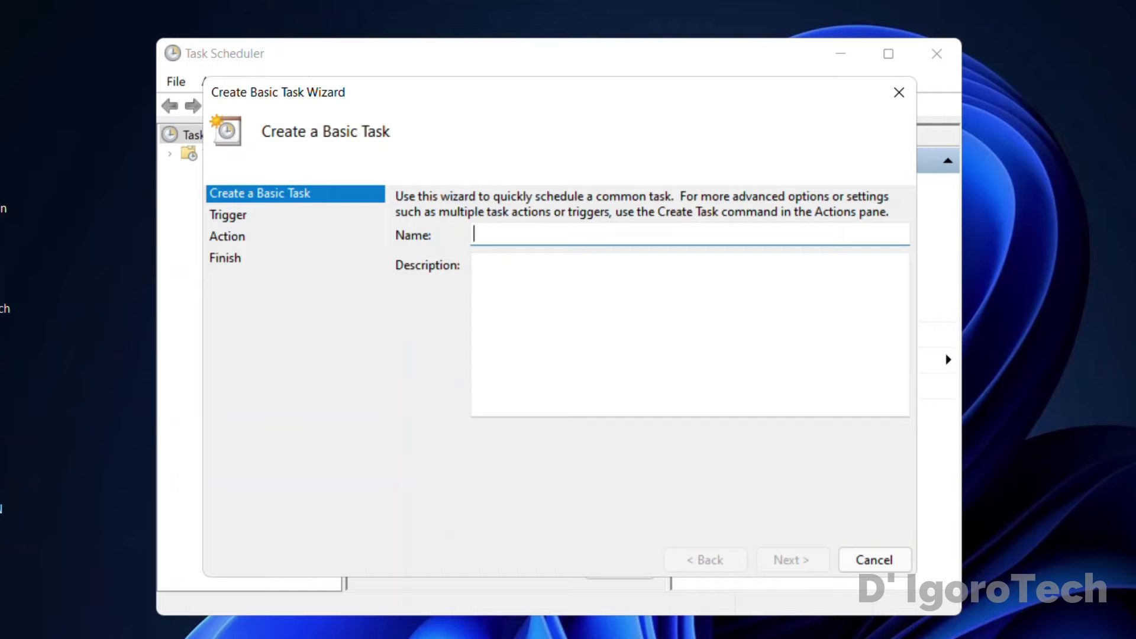
type("Auto Shutdown")
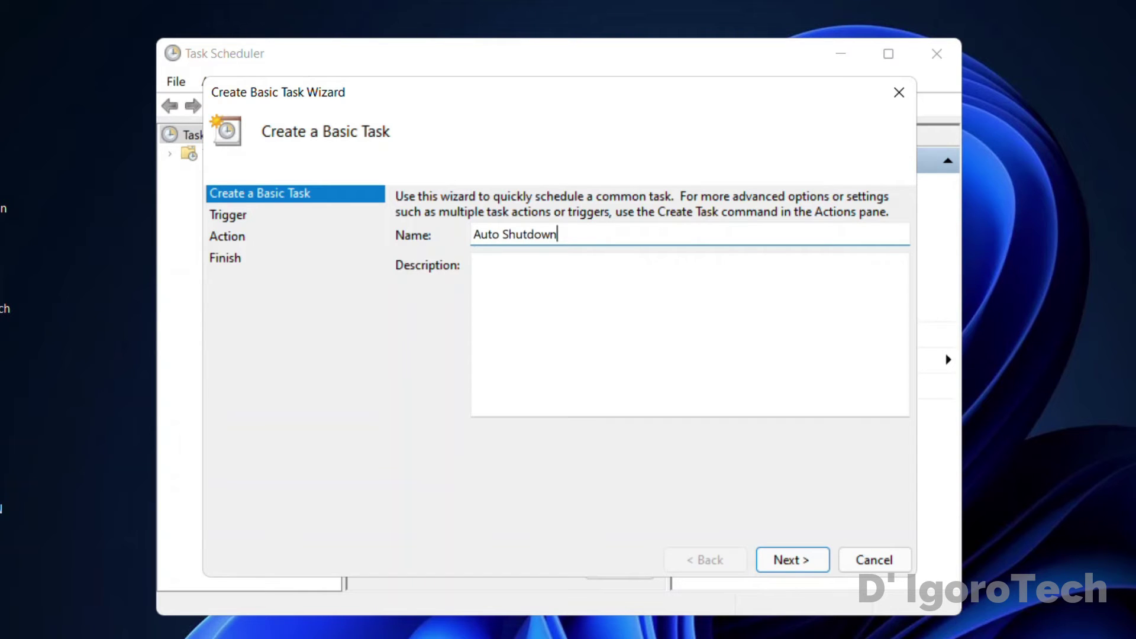
type(" @ 10")
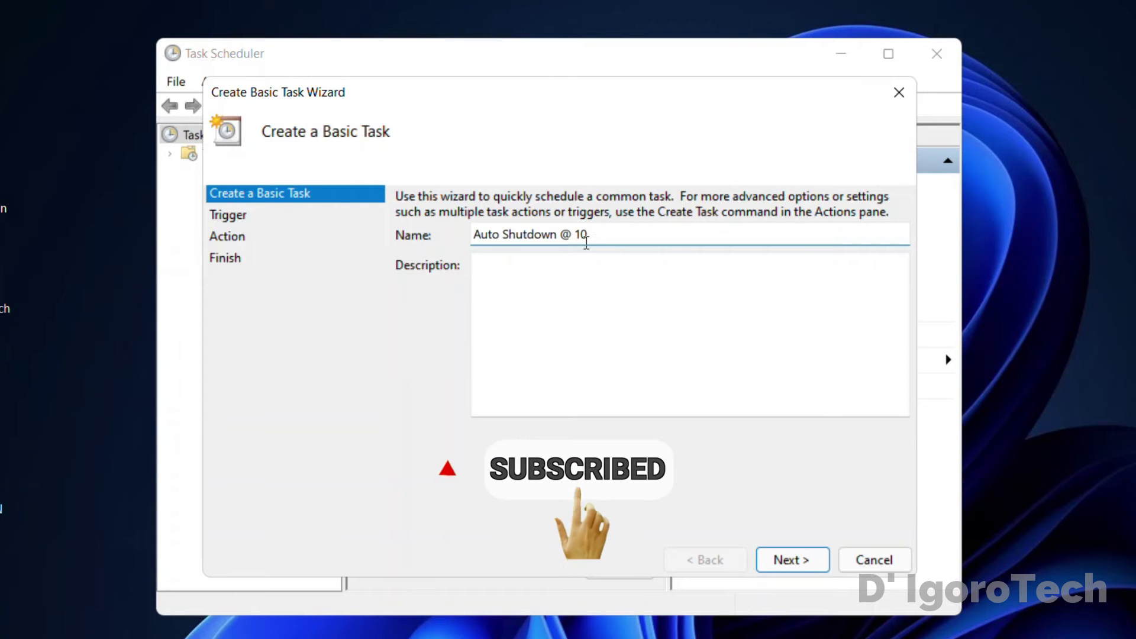
left_click(562, 261)
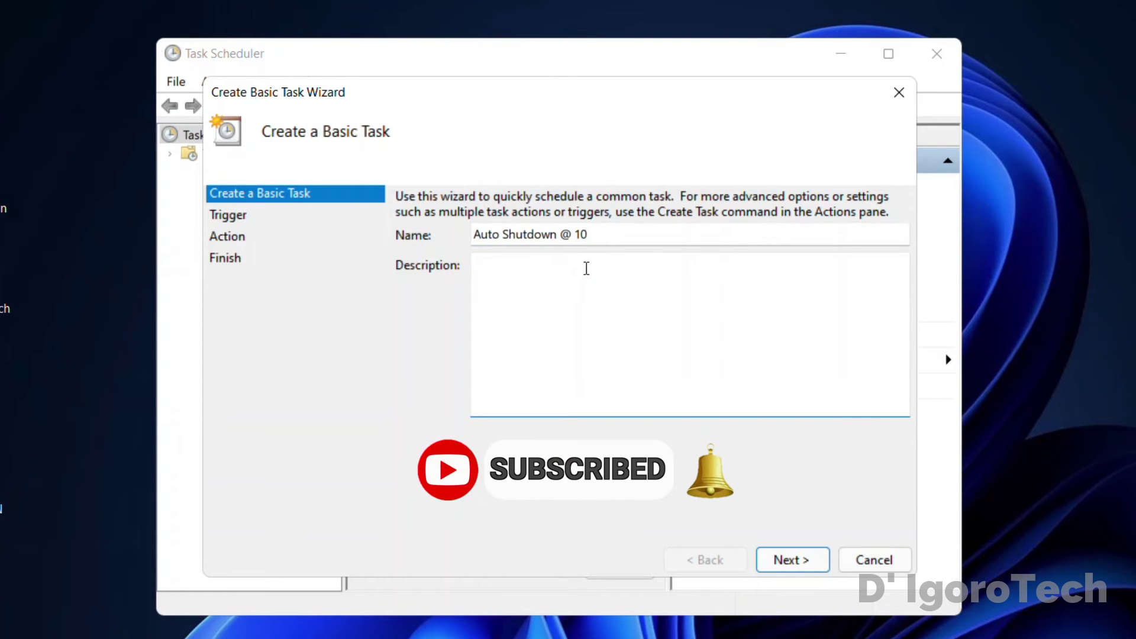
left_click(787, 565)
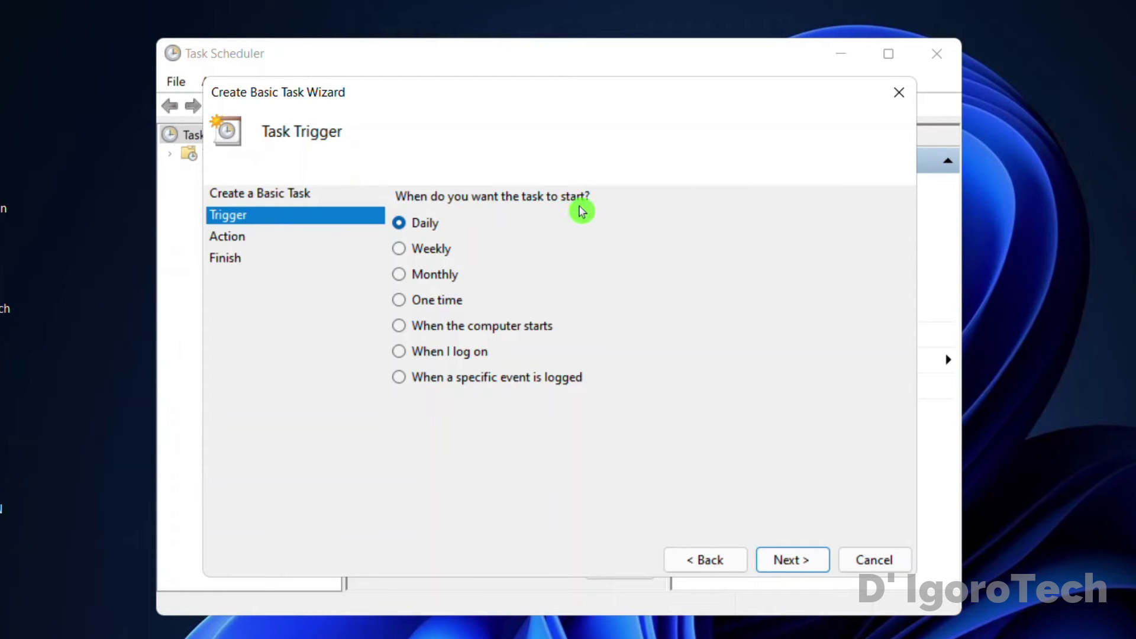
Set a Daily trigger starting 10/28/2021 at 10:00 PM, recurring every 1 day.
left_click(464, 231)
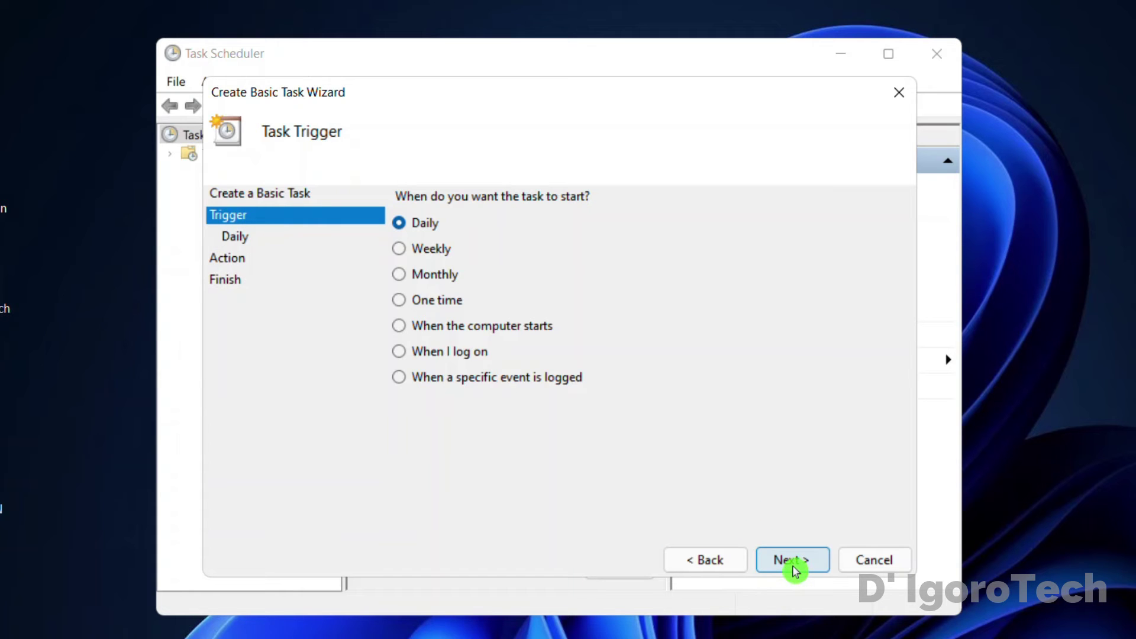
left_click(793, 561)
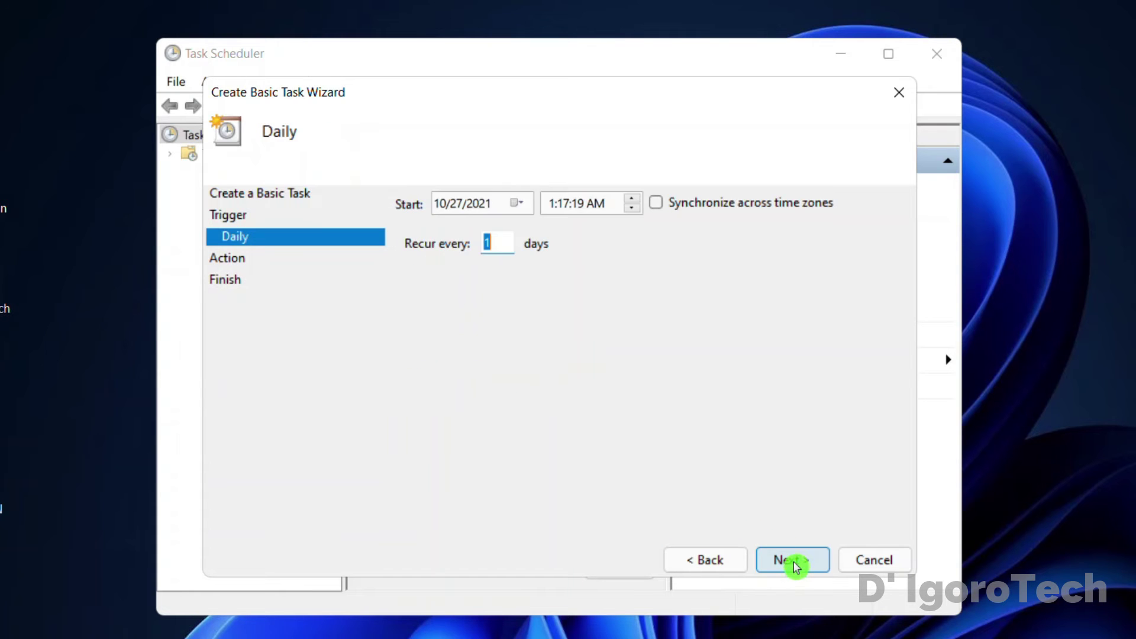
left_click(519, 210)
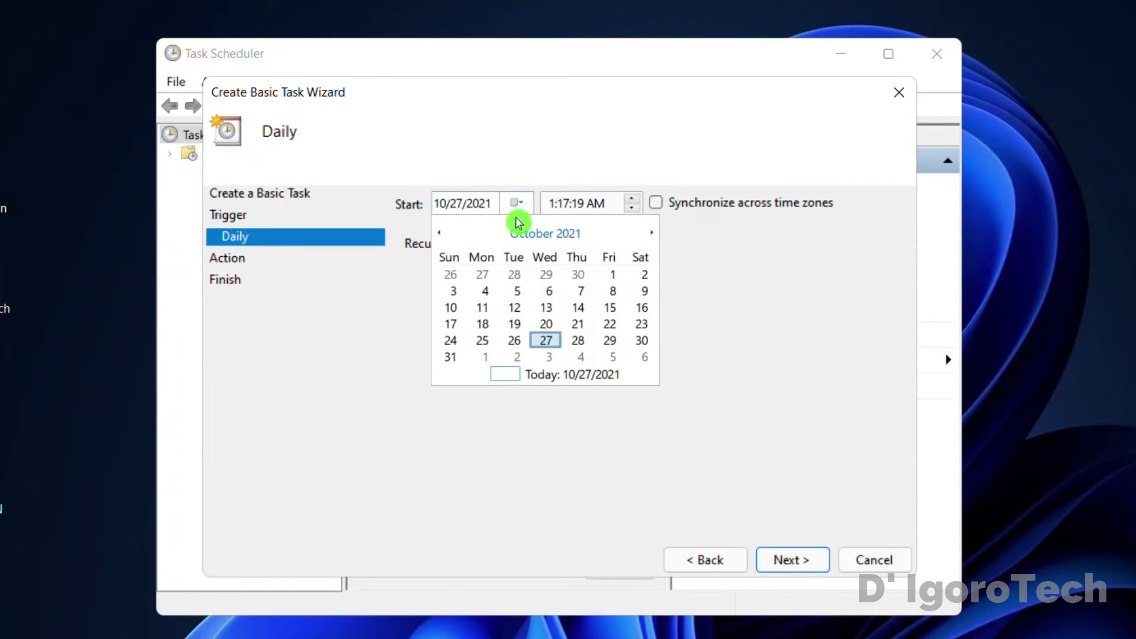
left_click(579, 341)
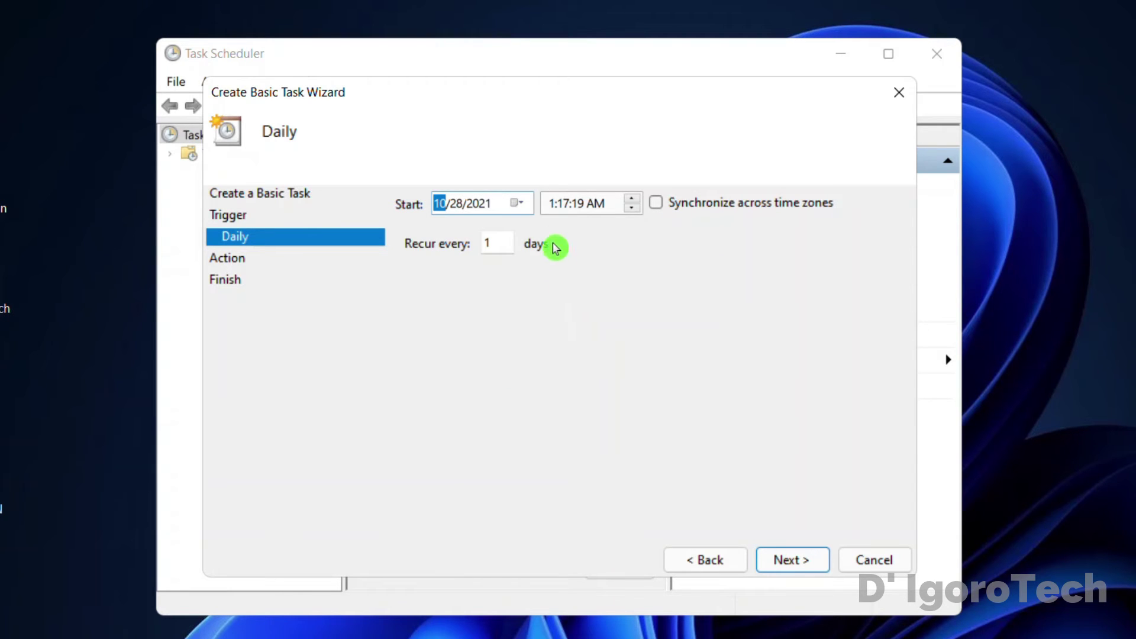
left_click(552, 205)
type("1000")
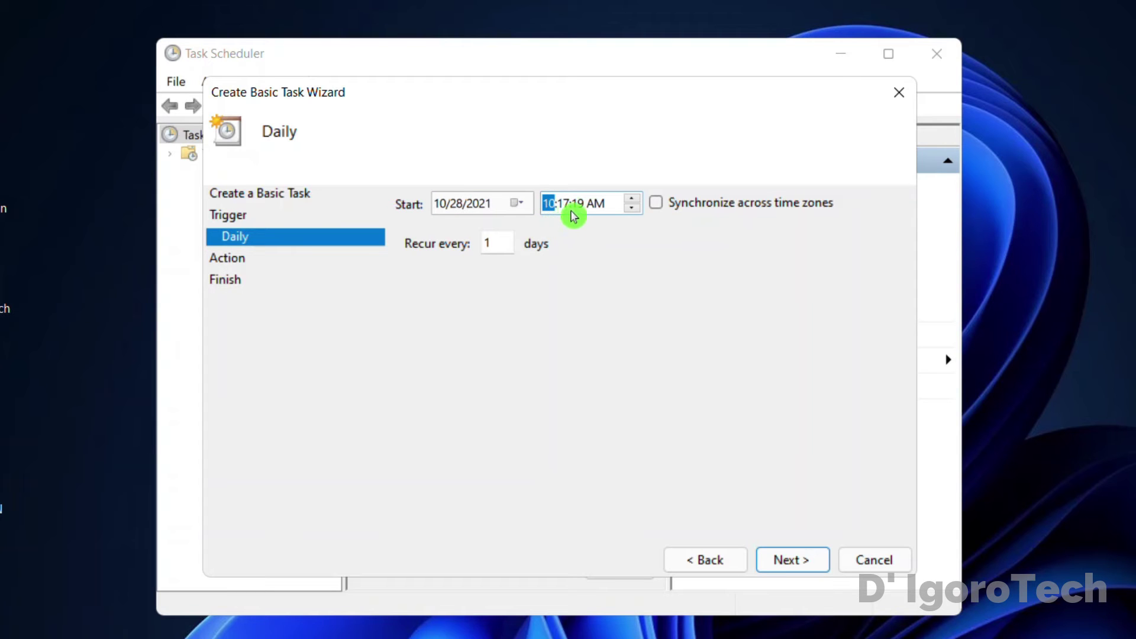
left_click(600, 209)
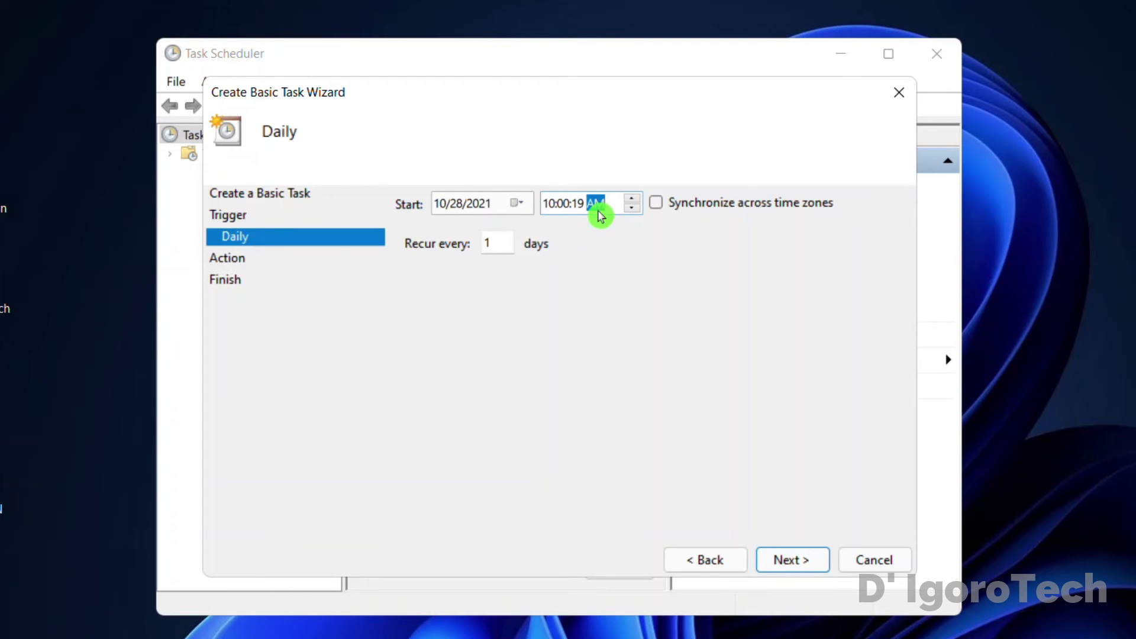
left_click(631, 208)
left_click(520, 249)
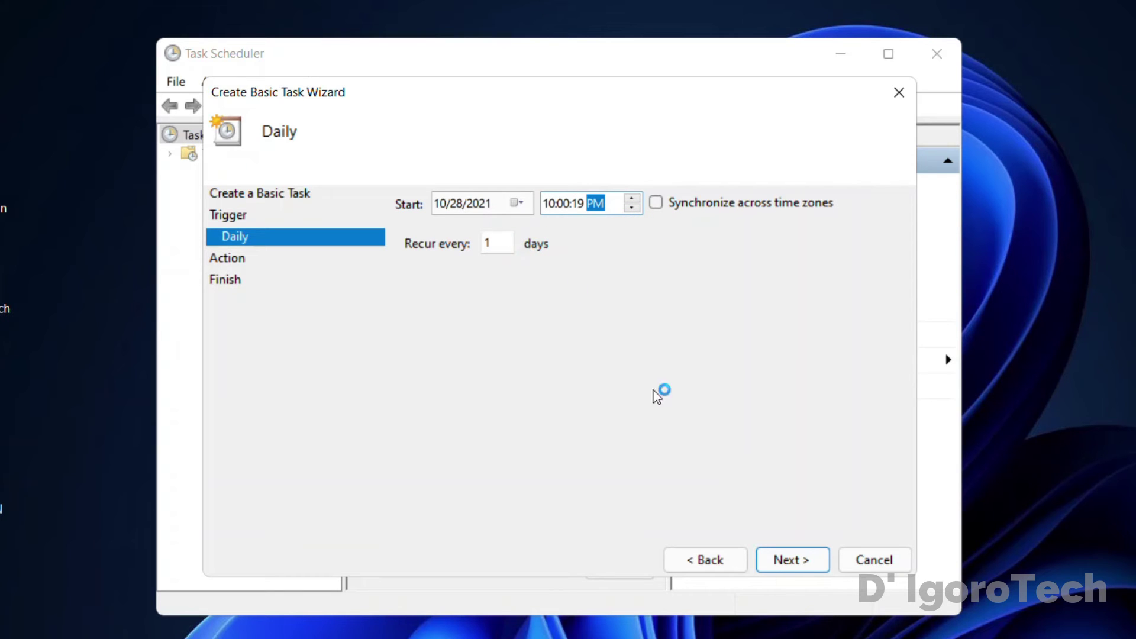
left_click(789, 566)
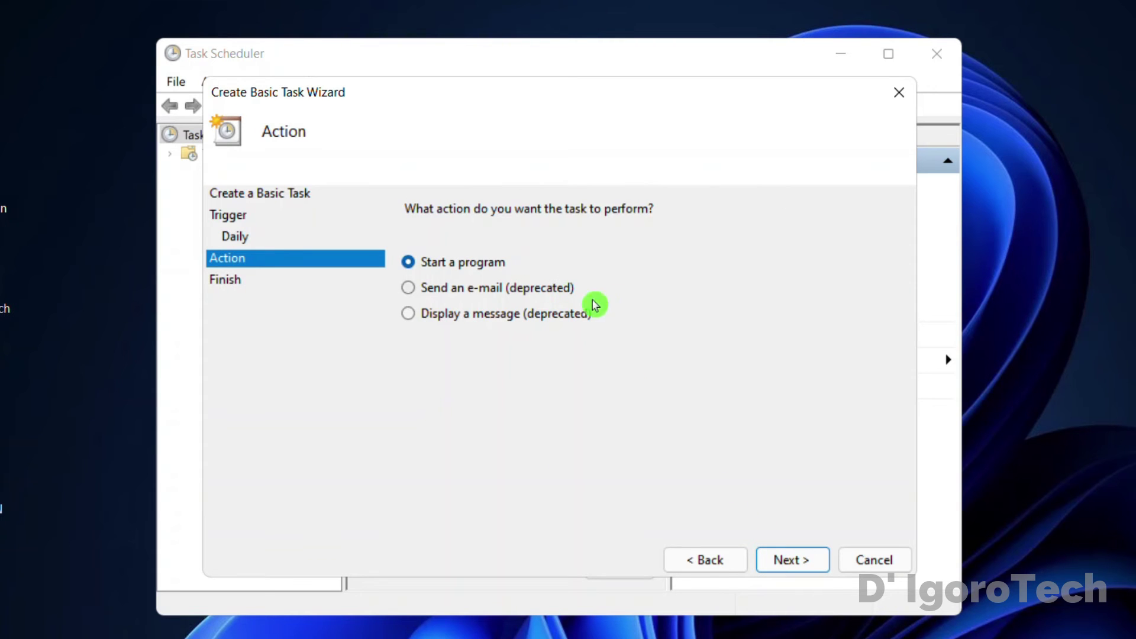
Make the action start program 'shutdown' with arguments '/s /f /t 0'.
left_click(784, 562)
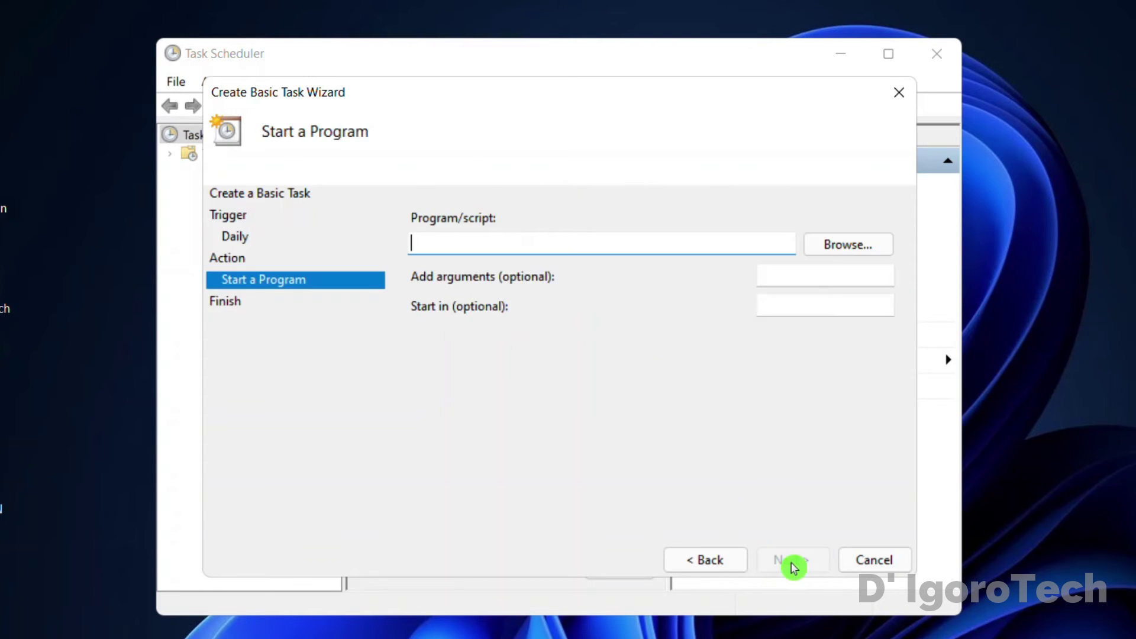
type("shutdown")
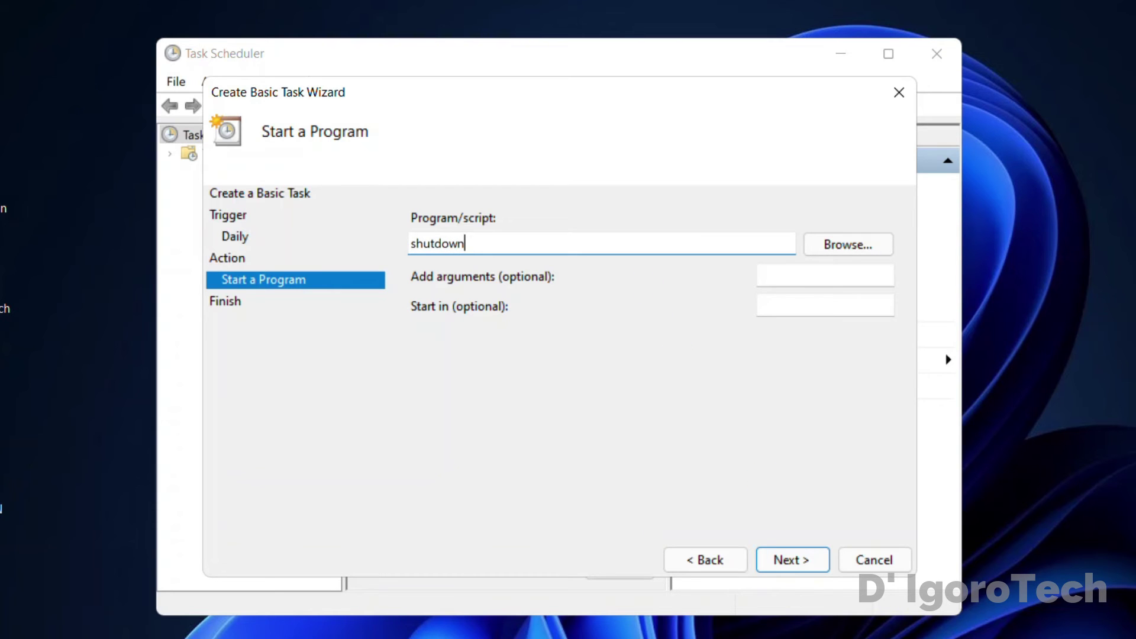
left_click(784, 279)
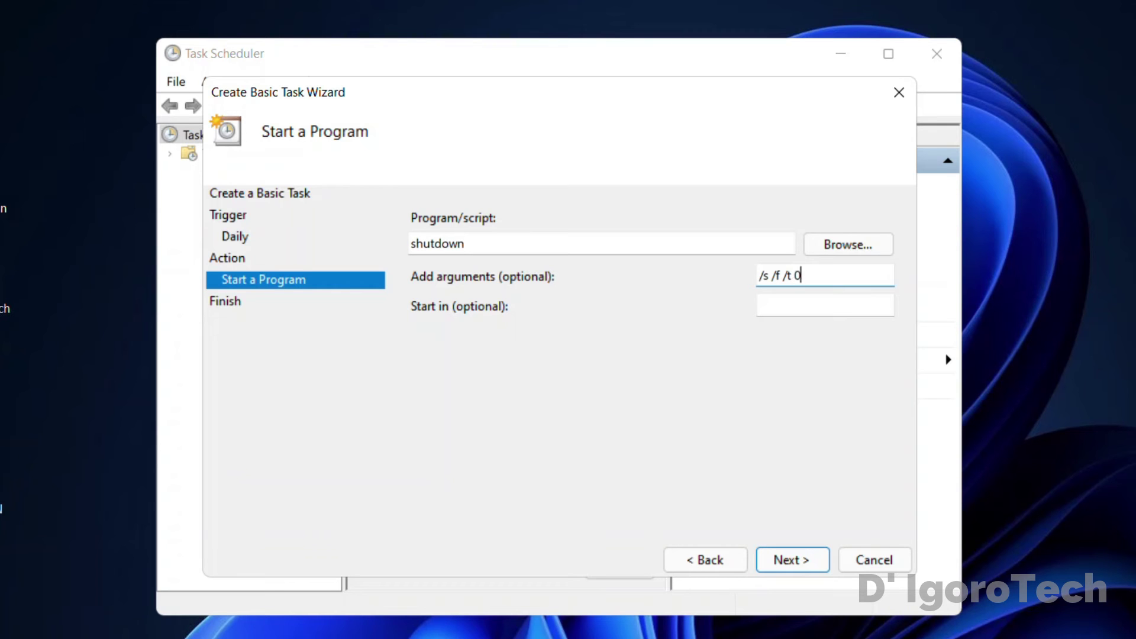
left_click(794, 559)
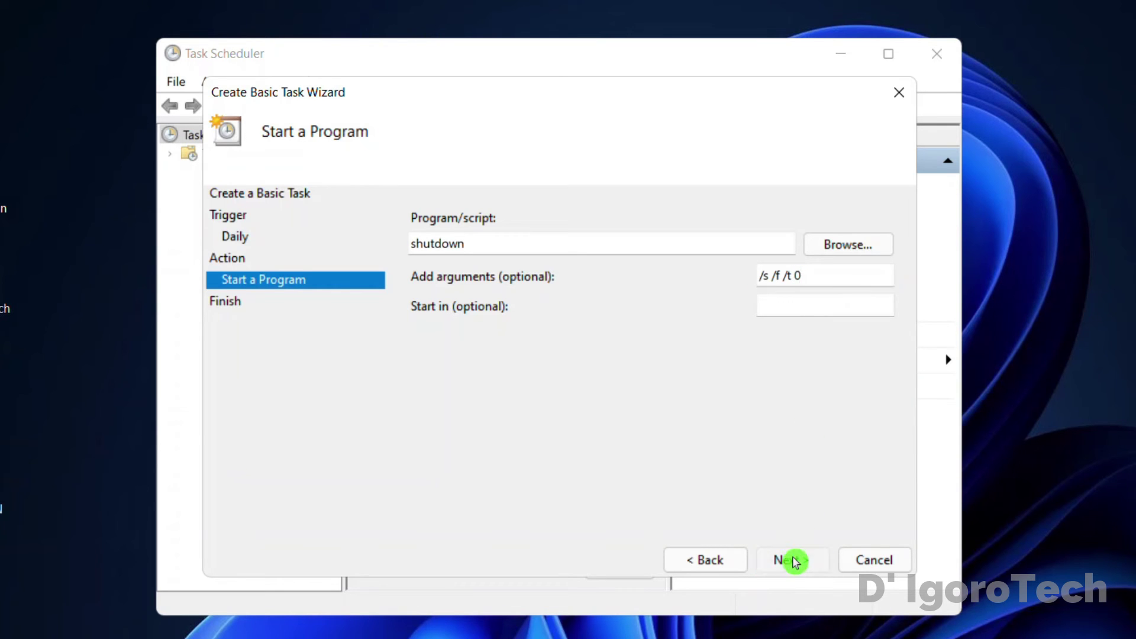
Finish the wizard and view the new task in Task Scheduler Library.
left_click(712, 214)
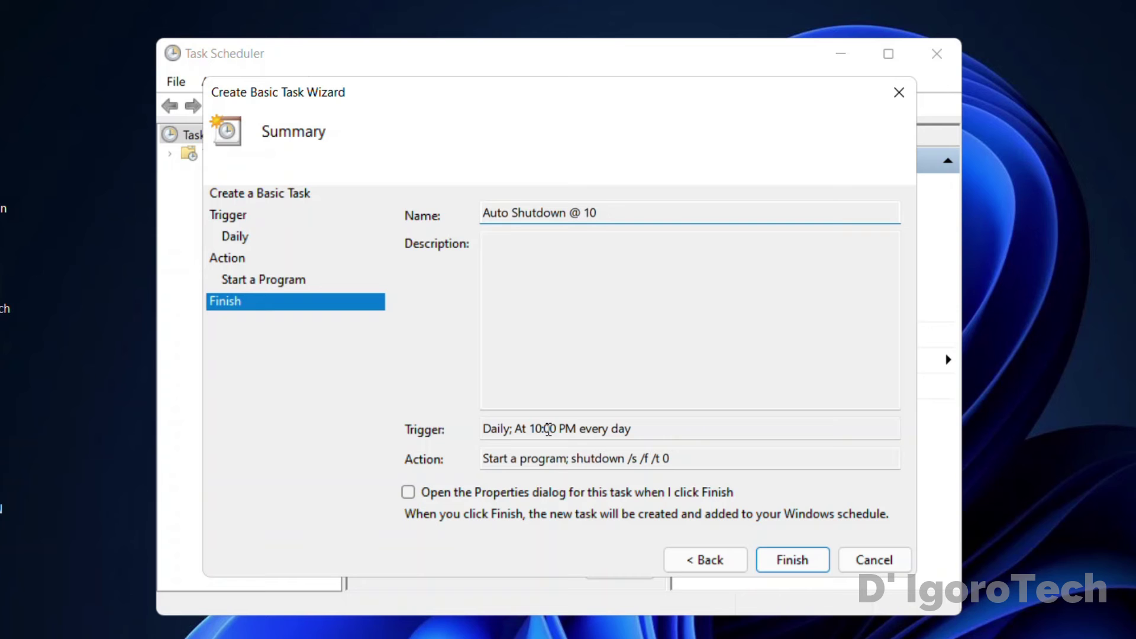
left_click(793, 561)
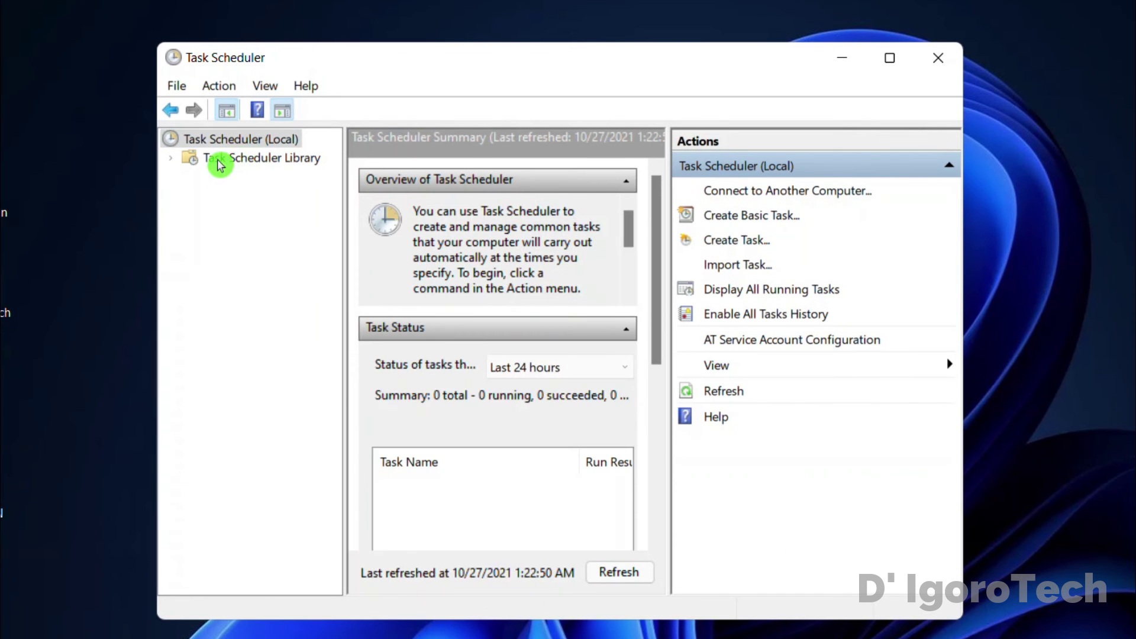
left_click(227, 164)
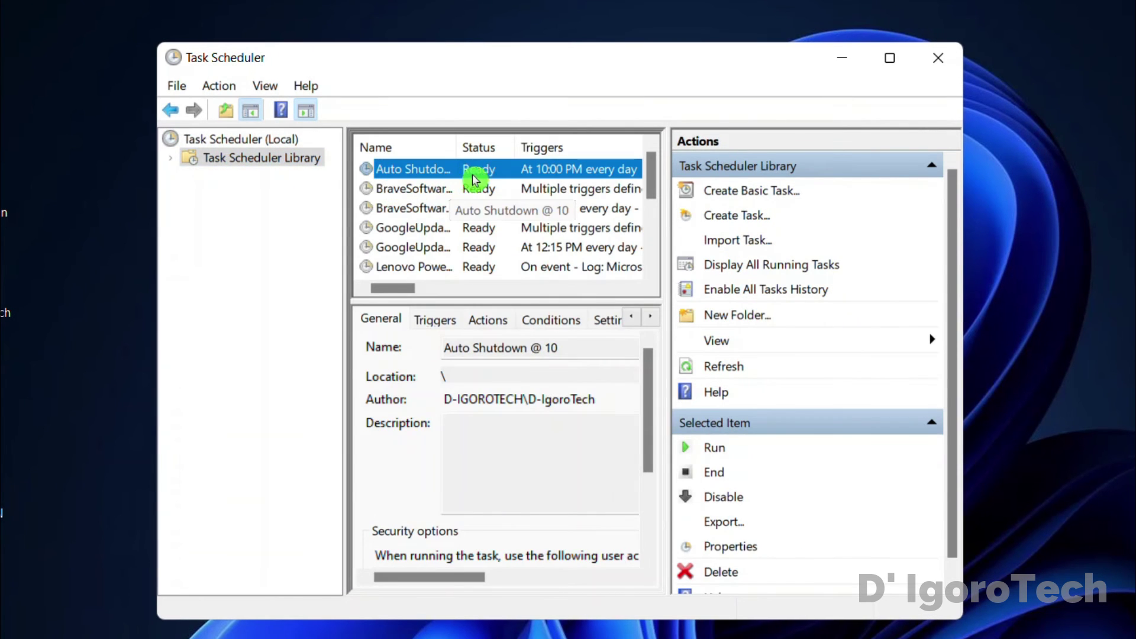
Disable the 'Auto Shutdown @ 10' task, then delete it and confirm with Yes.
left_click_drag(666, 216, 695, 219)
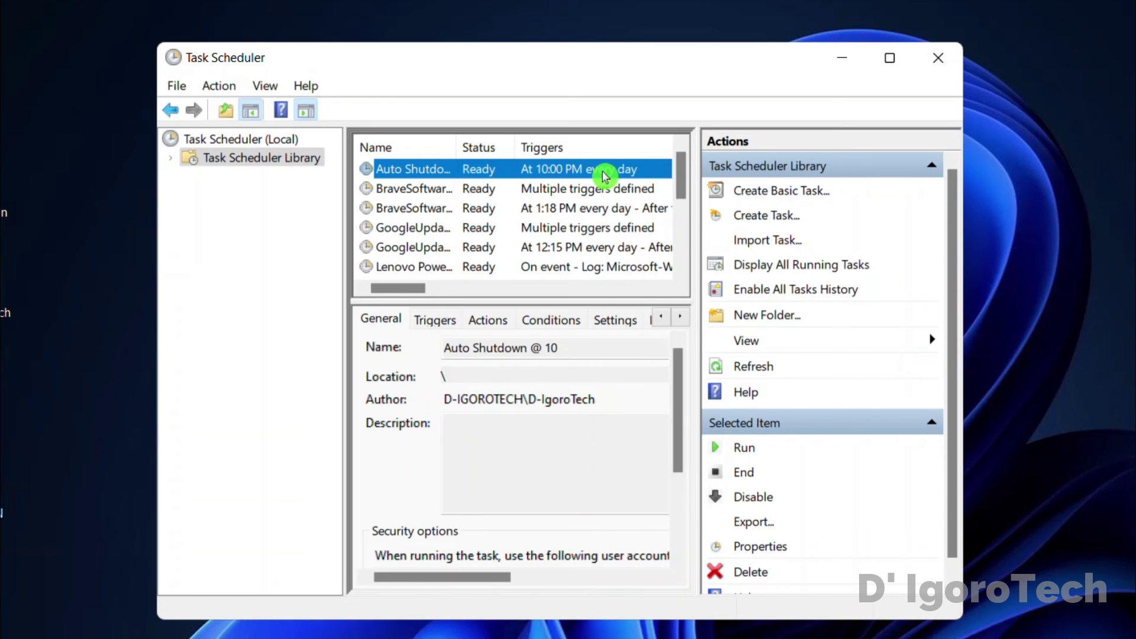
left_click(745, 500)
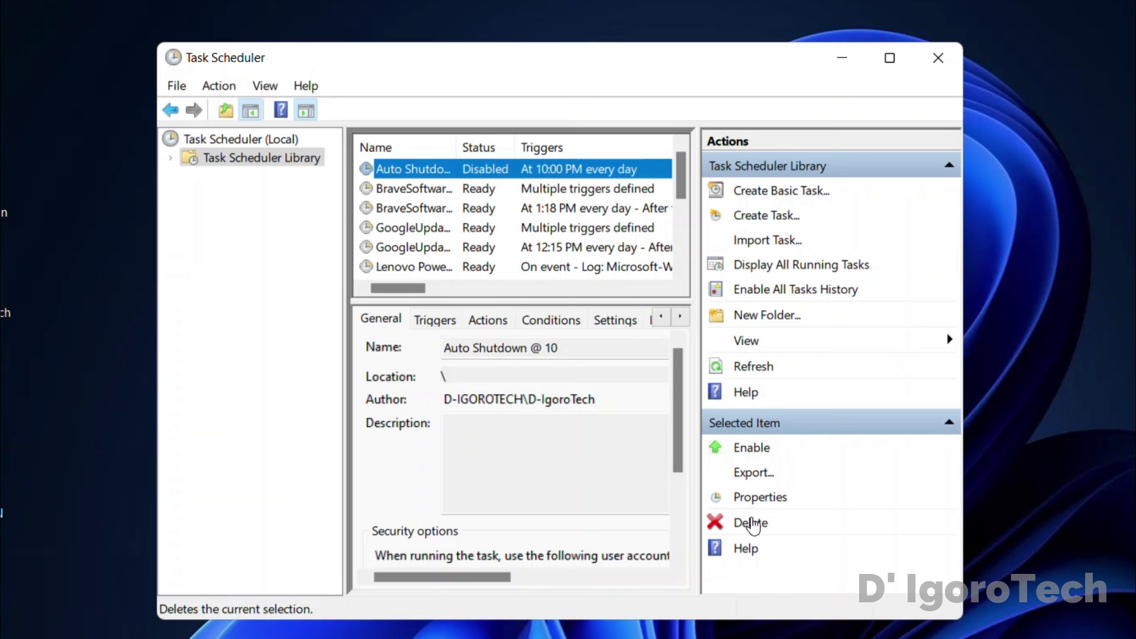
left_click(748, 525)
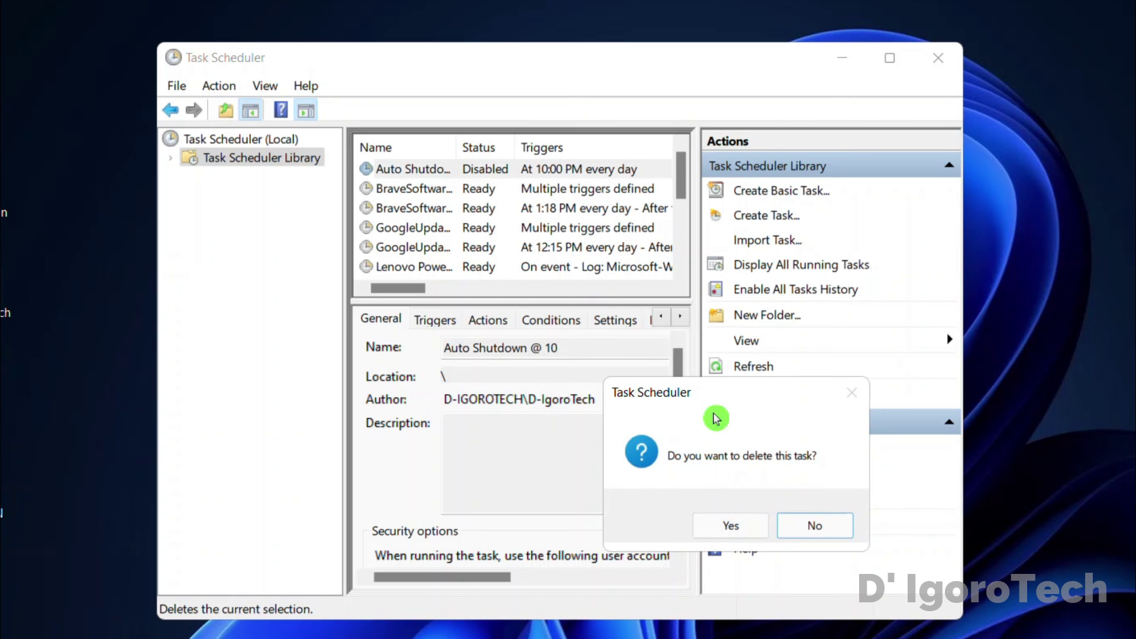
left_click(738, 532)
left_click(495, 176)
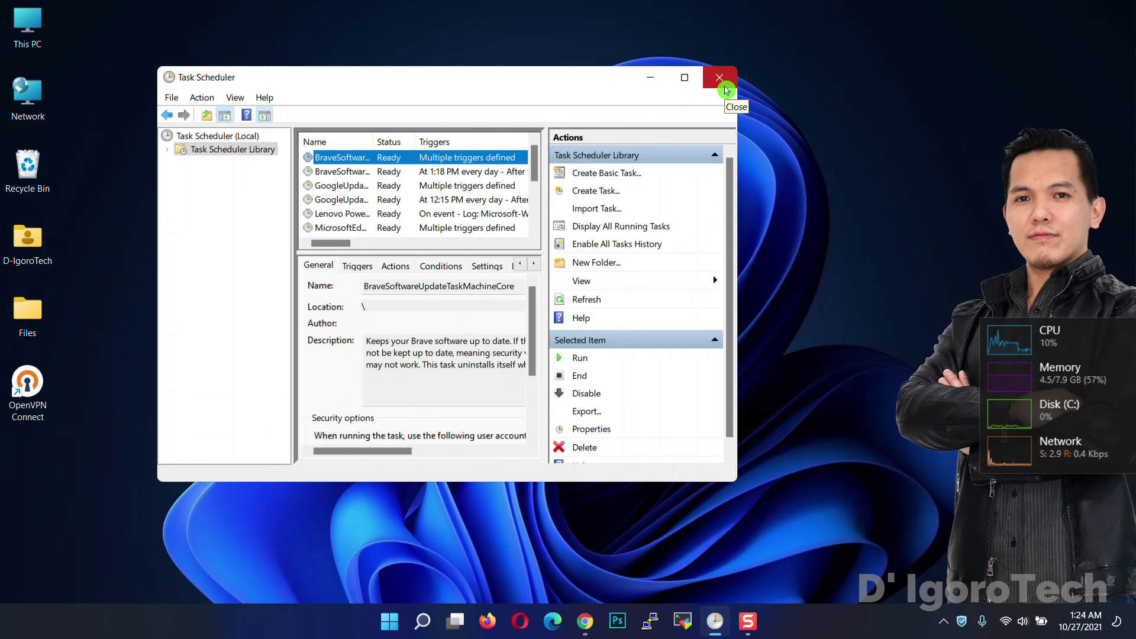
Close the Task Scheduler window.
left_click(719, 78)
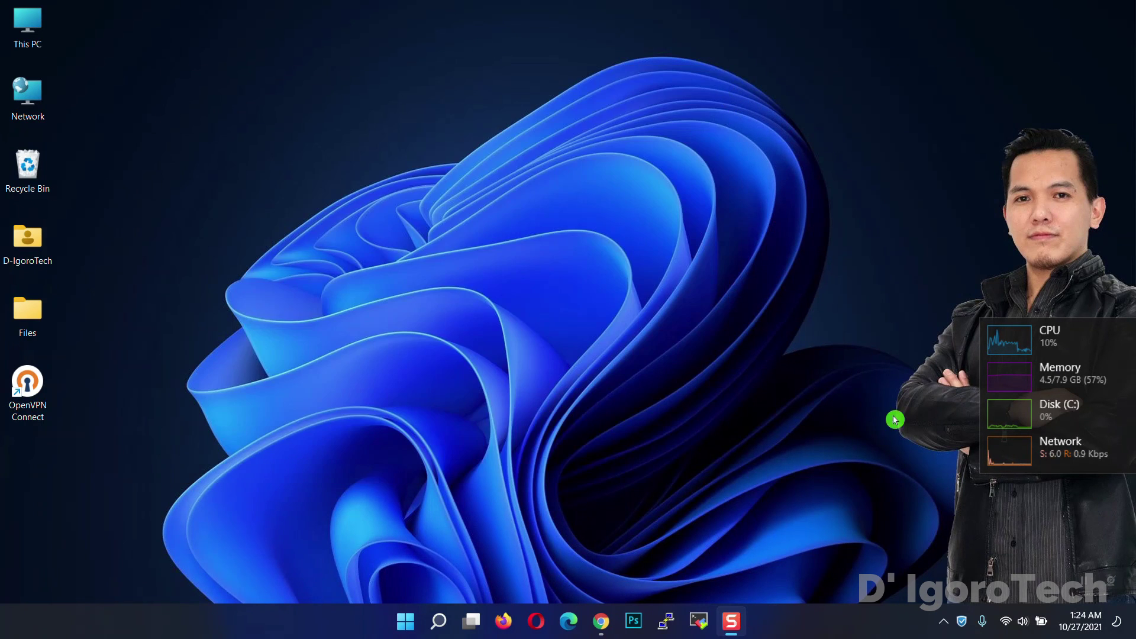